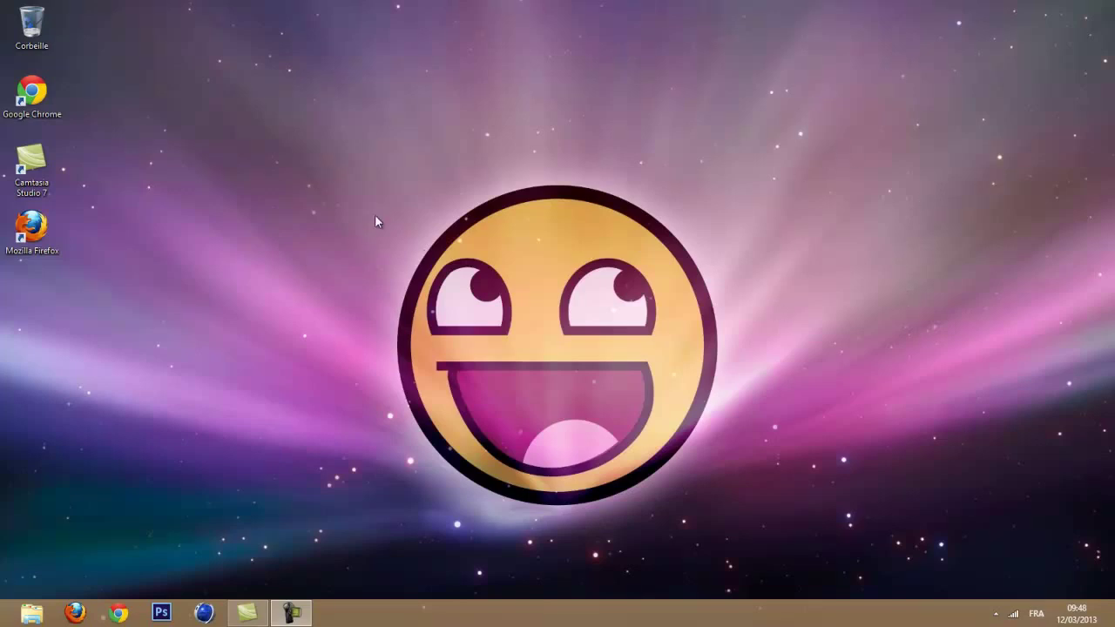
{"action": "left_click_drag", "start_coordinate": [396, 151], "coordinate": [710, 586]}
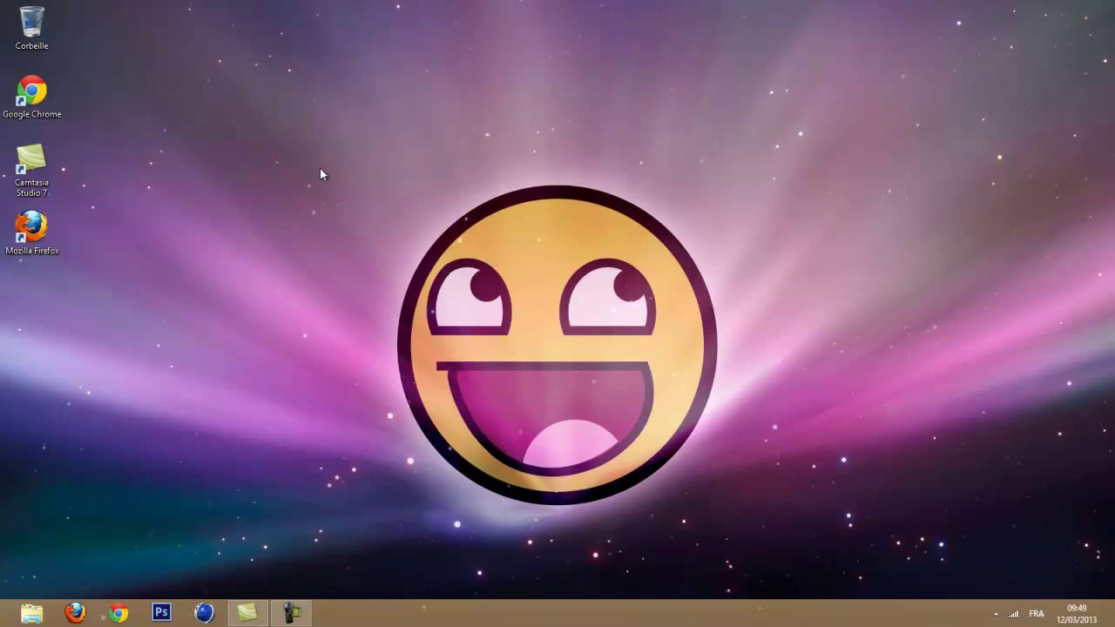
Open the Windows.old folder on local disk C: to view its contents, and close the window.
{"action": "left_click", "coordinate": [31, 614]}
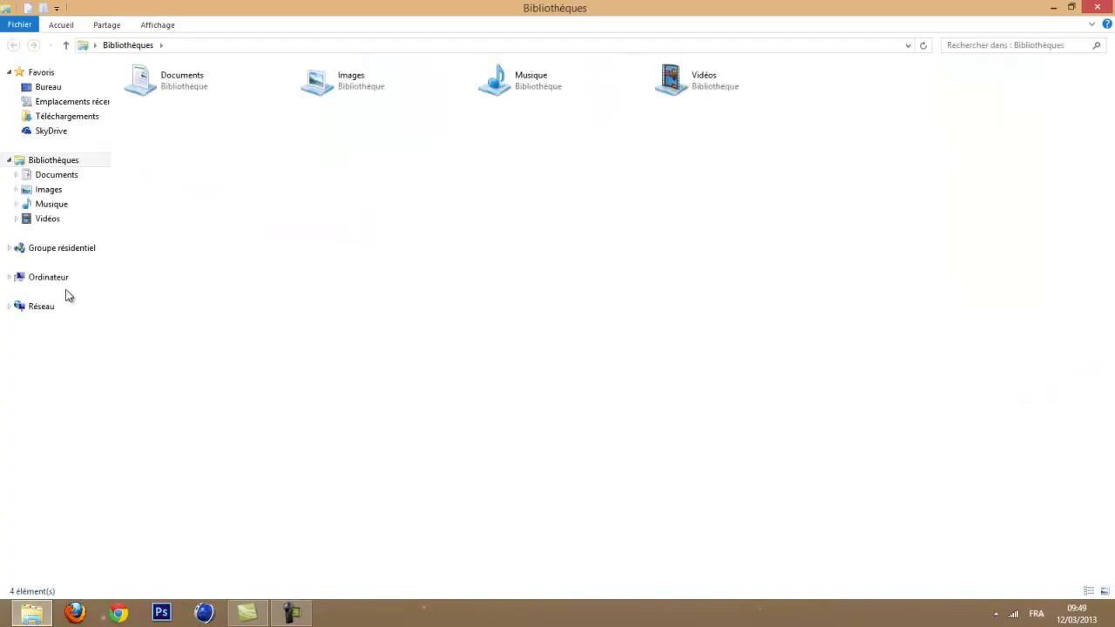
{"action": "left_click", "coordinate": [62, 279]}
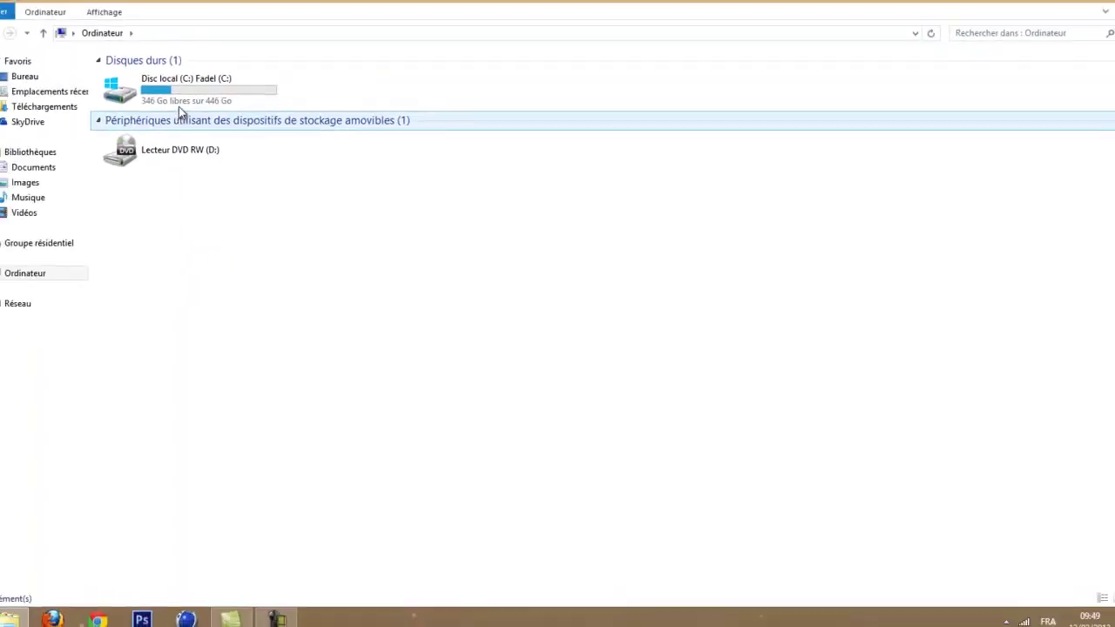
{"action": "double_click", "coordinate": [179, 103]}
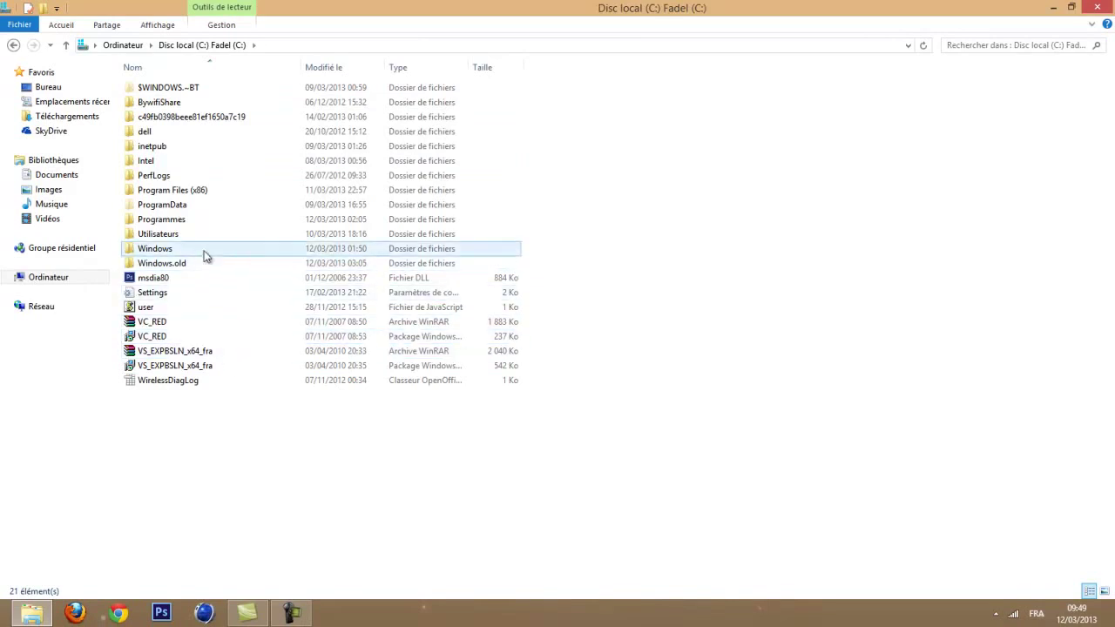
{"action": "double_click", "coordinate": [201, 263]}
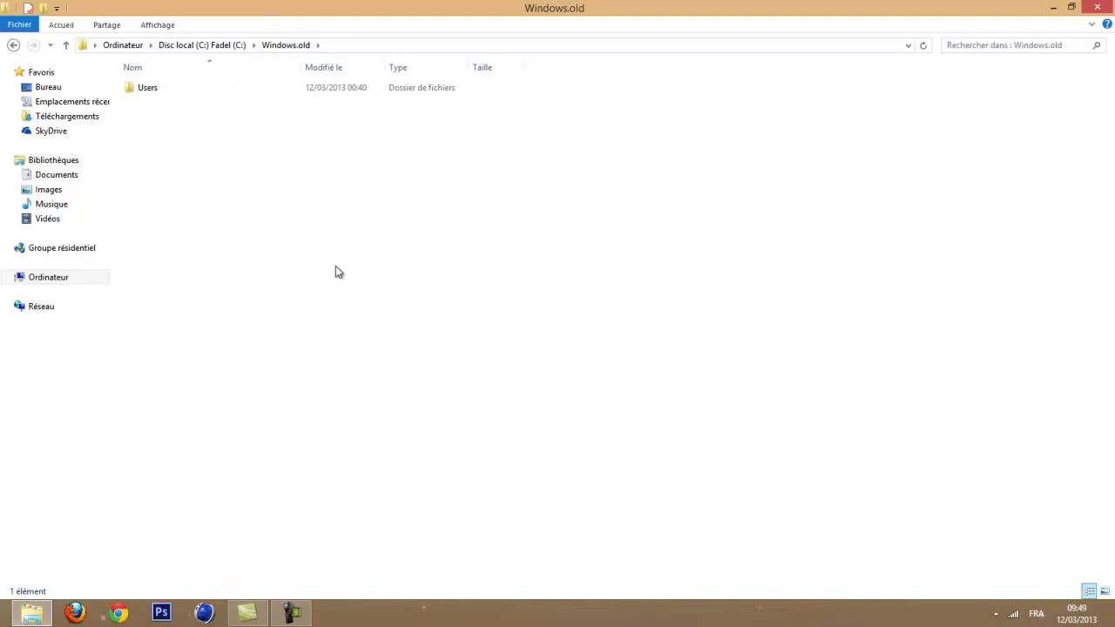
{"action": "mouse_move", "coordinate": [1111, 6]}
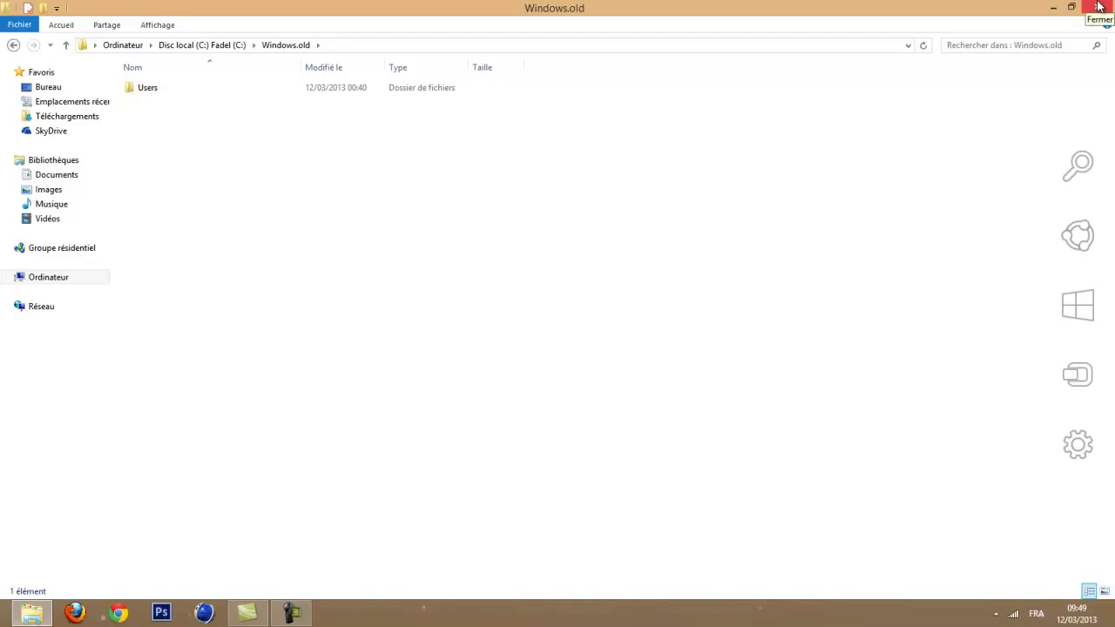
{"action": "left_click", "coordinate": [1100, 6]}
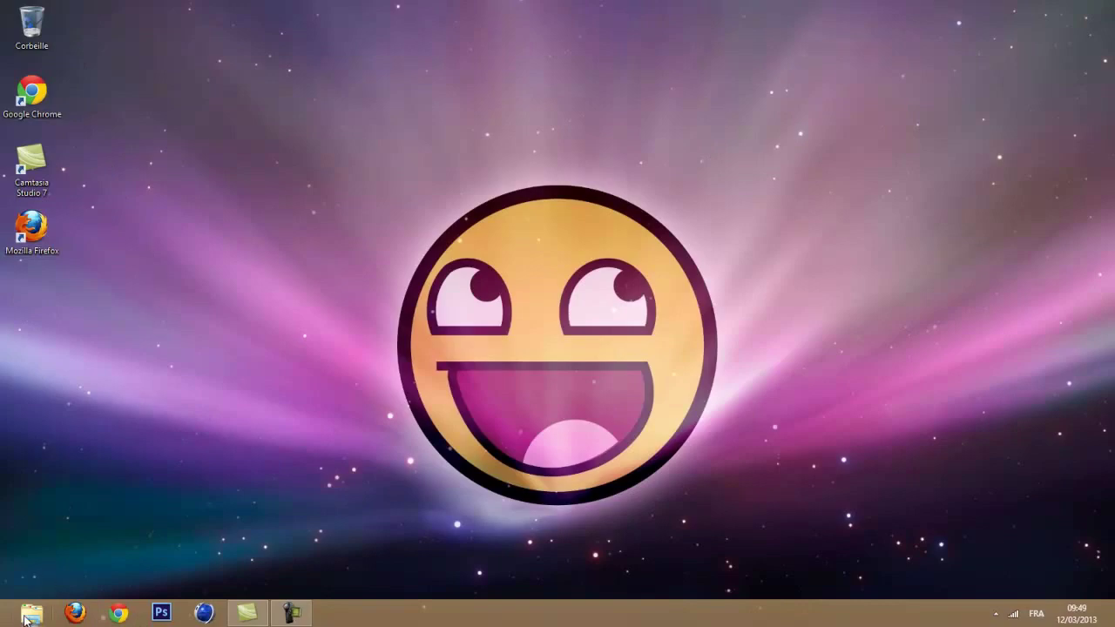
Open the properties of local disk C: and leave only that dialog on the desktop.
{"action": "left_click", "coordinate": [31, 614]}
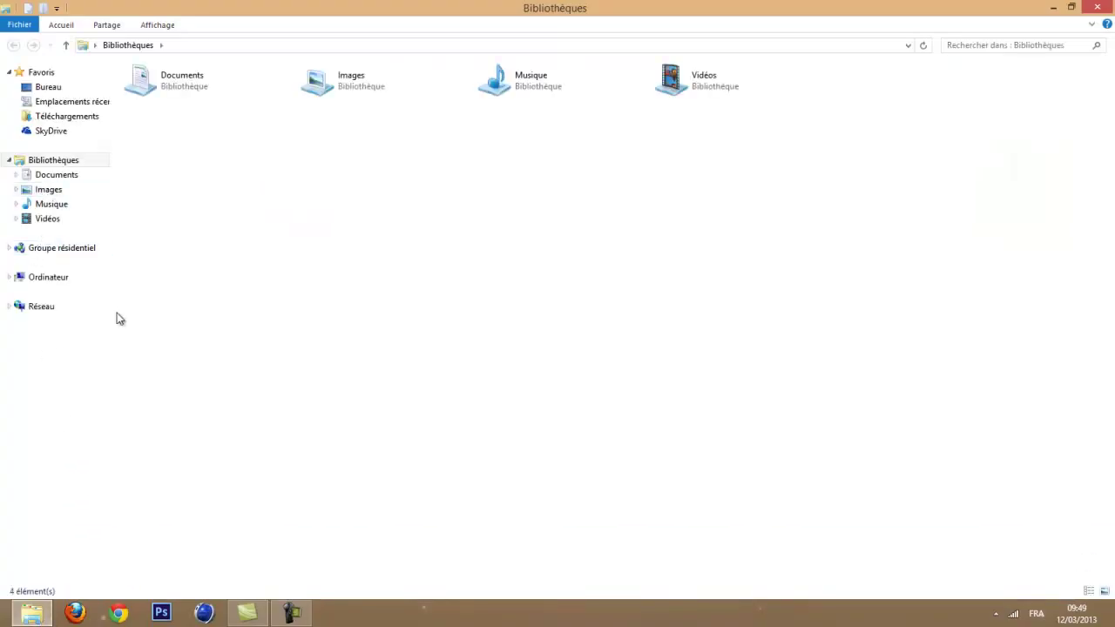
{"action": "left_click", "coordinate": [82, 279]}
{"action": "right_click", "coordinate": [193, 111]}
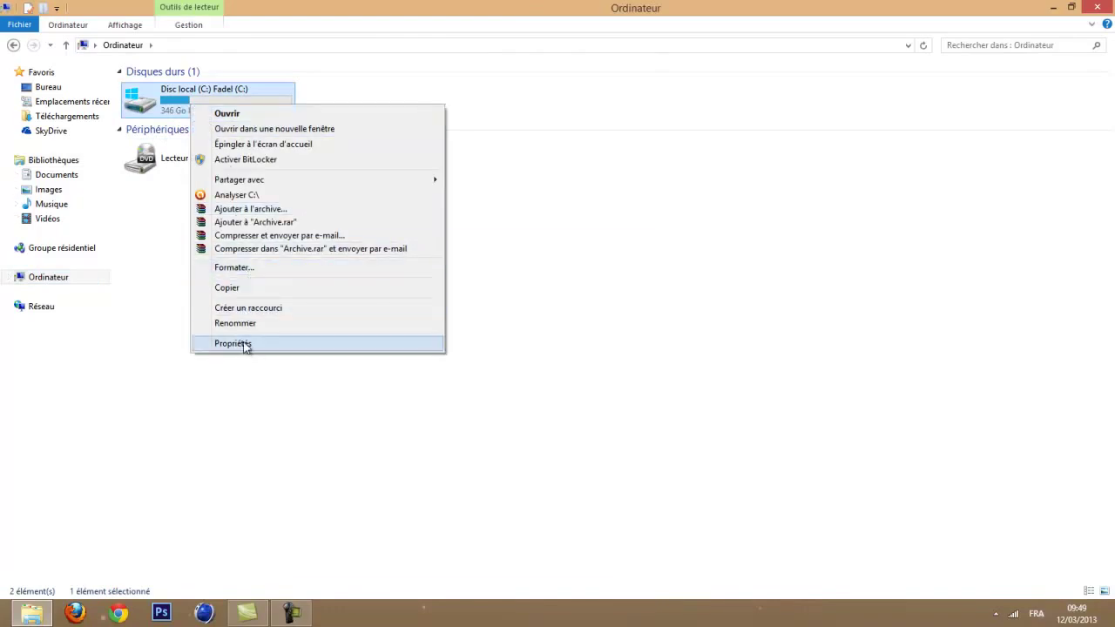
{"action": "left_click", "coordinate": [245, 345]}
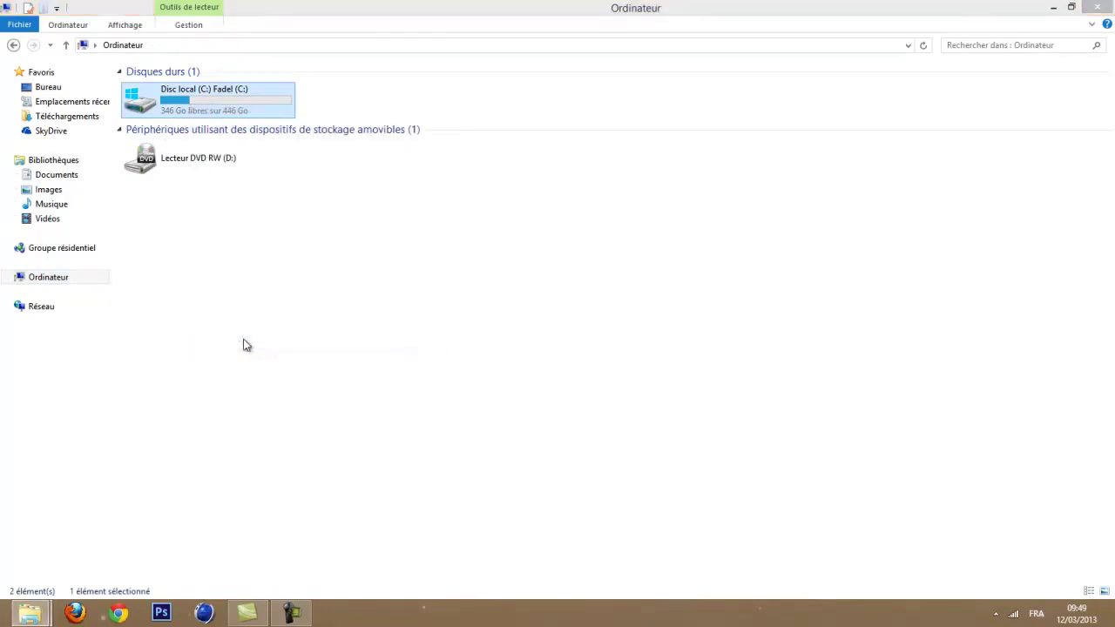
{"action": "key", "text": "Escape"}
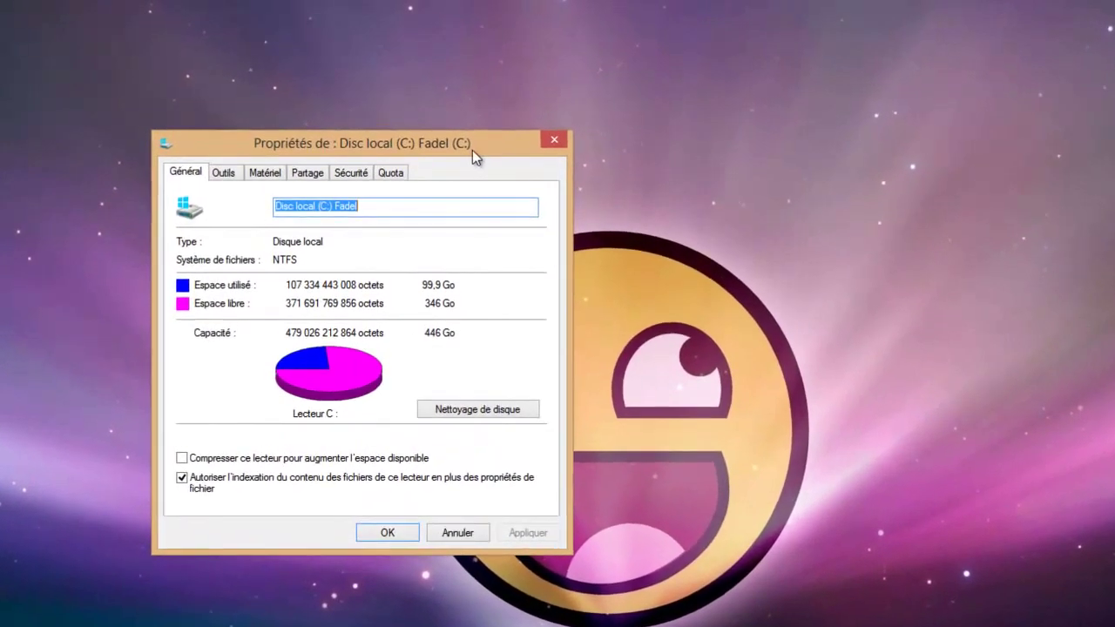
{"action": "left_click_drag", "start_coordinate": [472, 150], "coordinate": [828, 126]}
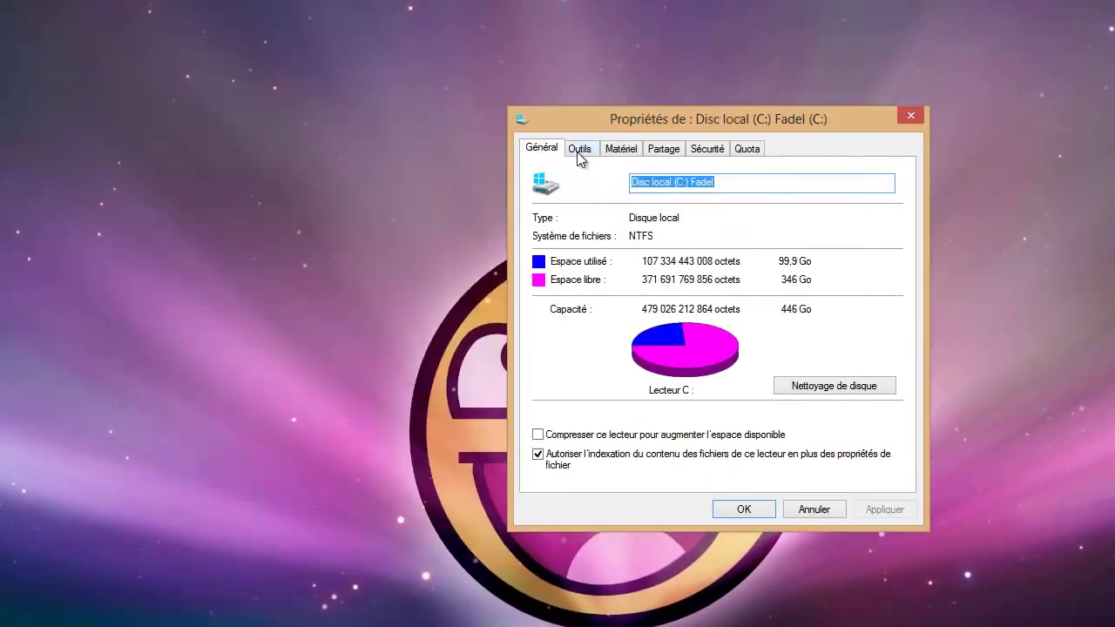
Start Disk Cleanup for drive C: and place its progress window clear of the properties dialog.
{"action": "left_click", "coordinate": [792, 388]}
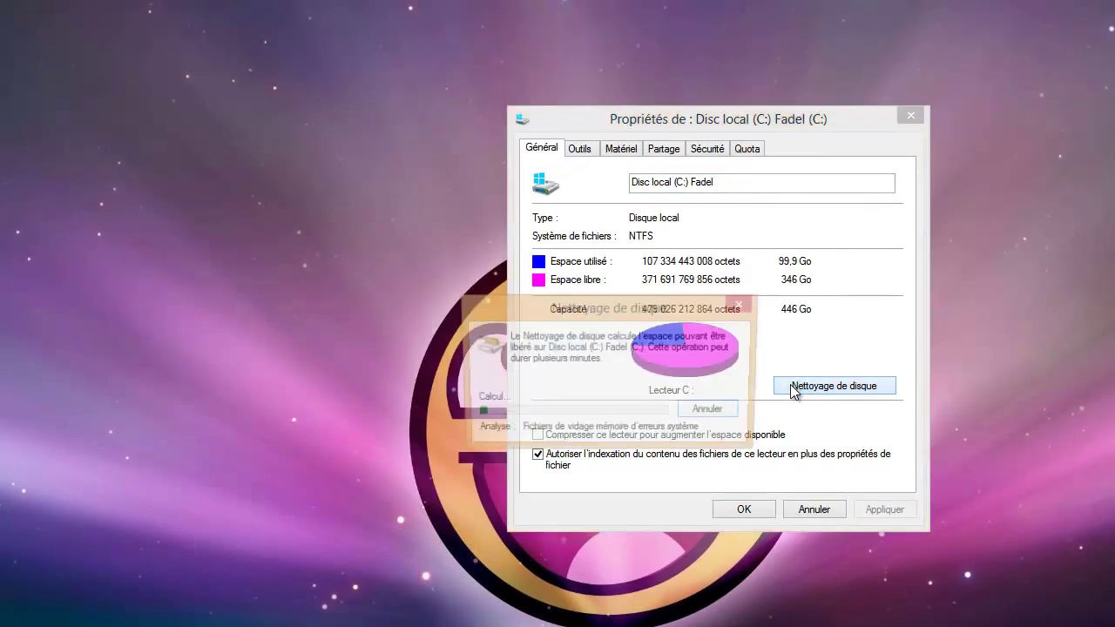
{"action": "left_click", "coordinate": [486, 305]}
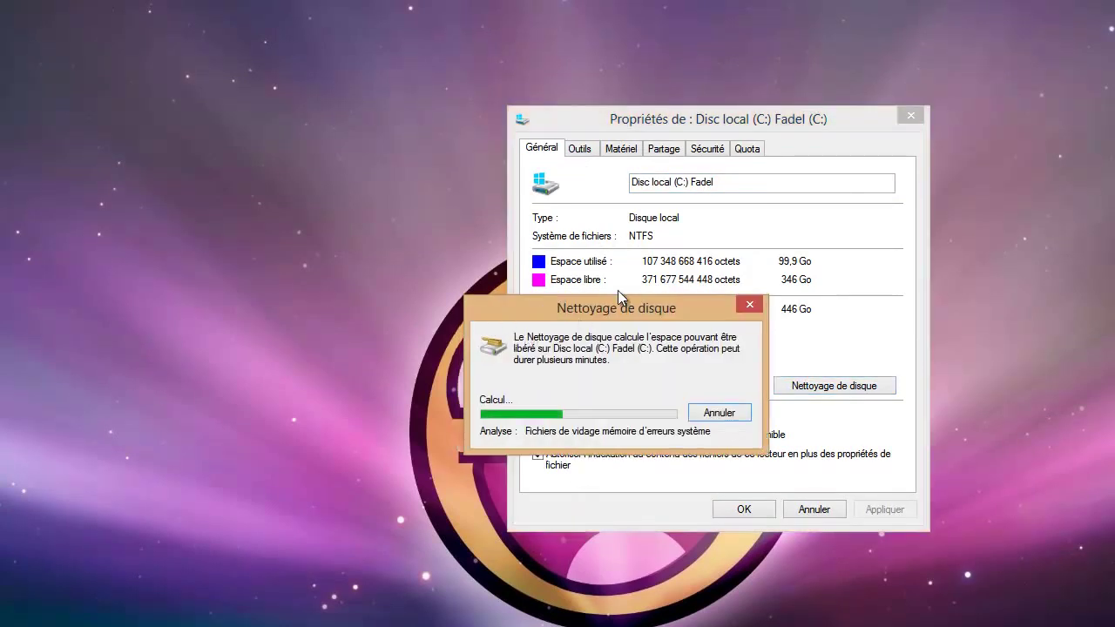
{"action": "left_click_drag", "start_coordinate": [501, 307], "coordinate": [858, 360]}
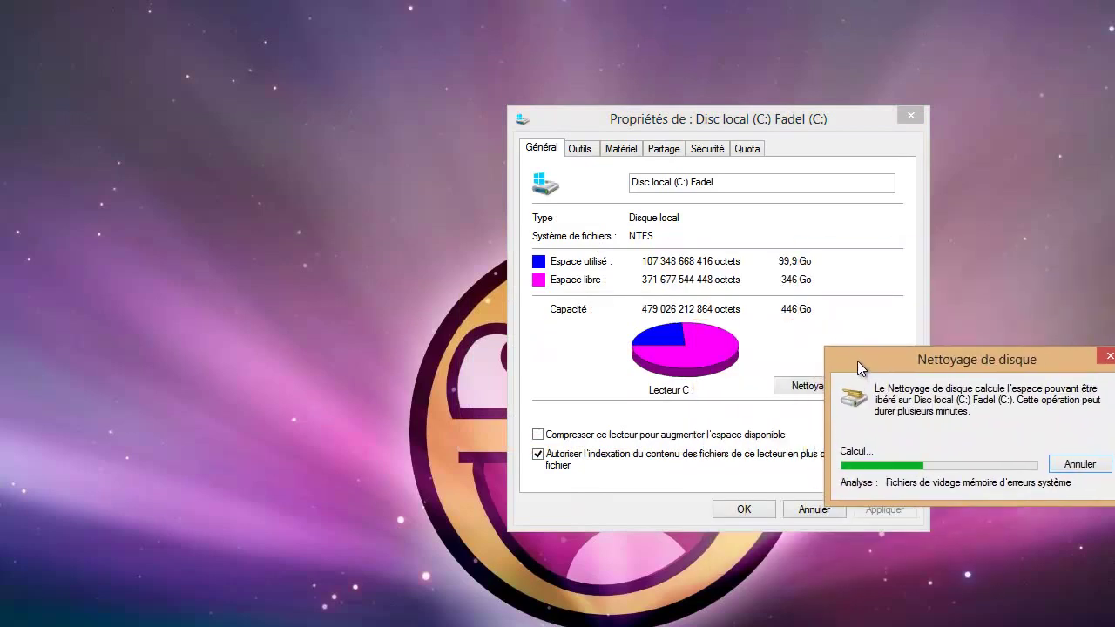
{"action": "left_click", "coordinate": [797, 261]}
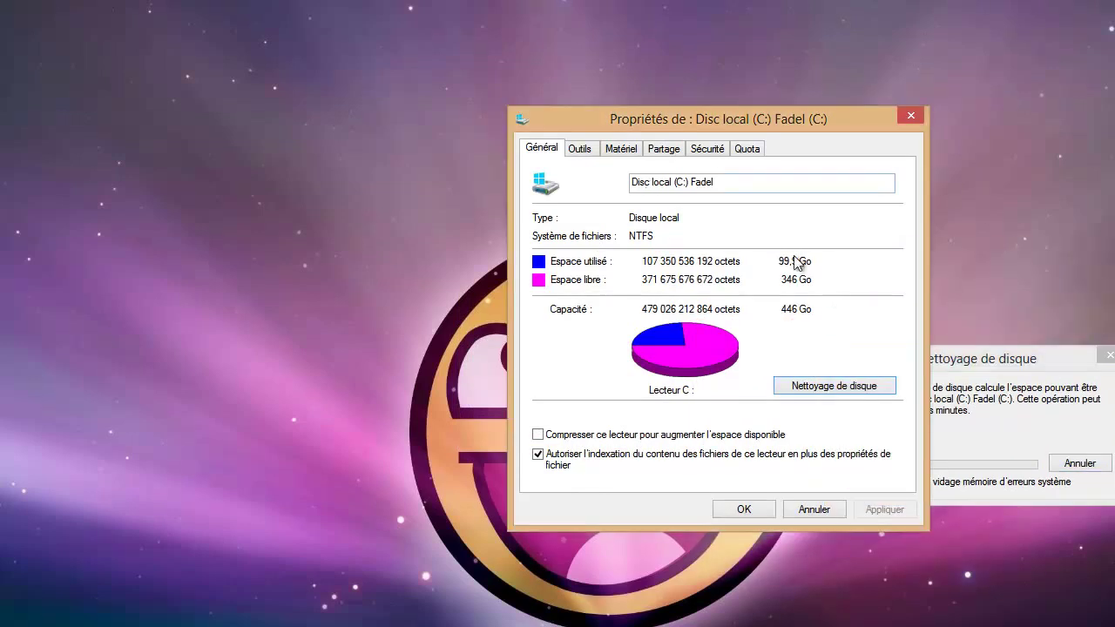
{"action": "left_click_drag", "start_coordinate": [839, 114], "coordinate": [516, 83]}
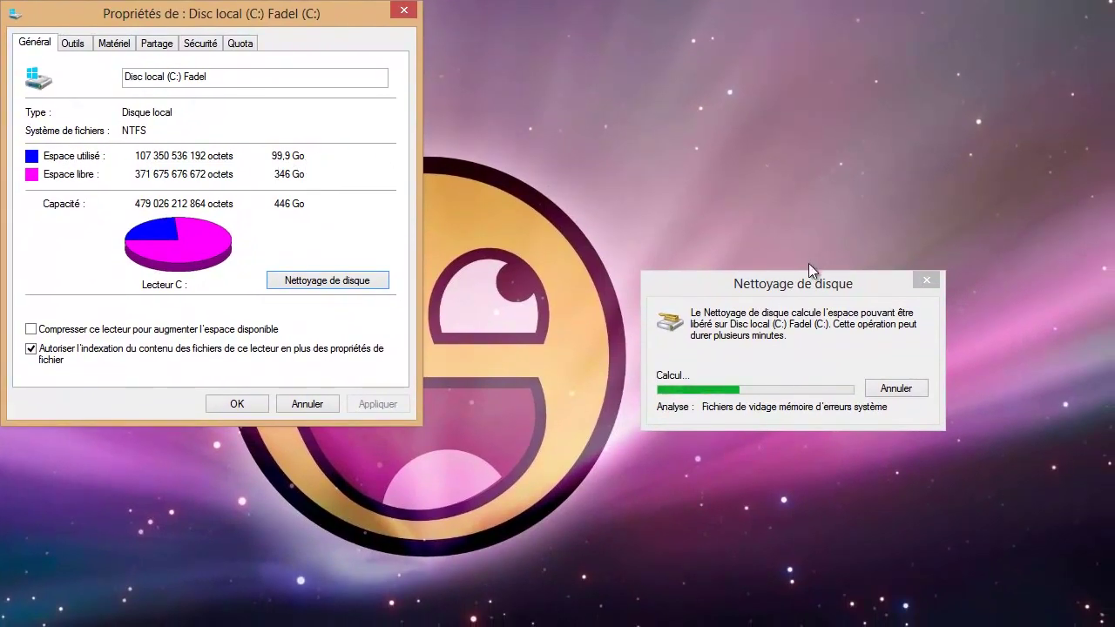
{"action": "left_click", "coordinate": [815, 287]}
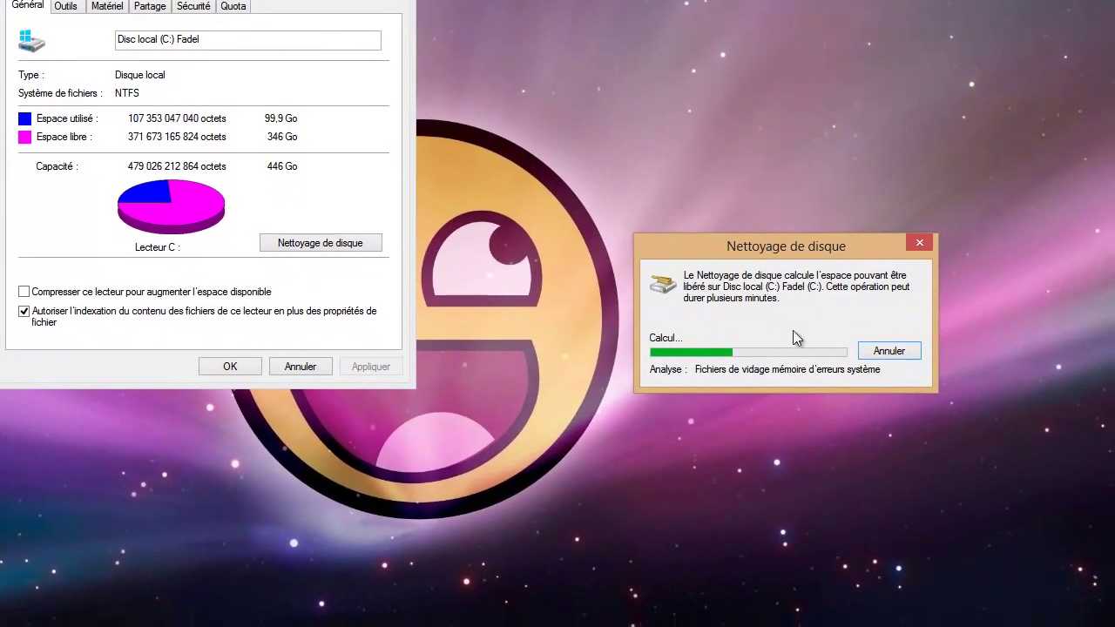
{"action": "left_click", "coordinate": [786, 438]}
{"action": "left_click", "coordinate": [784, 386]}
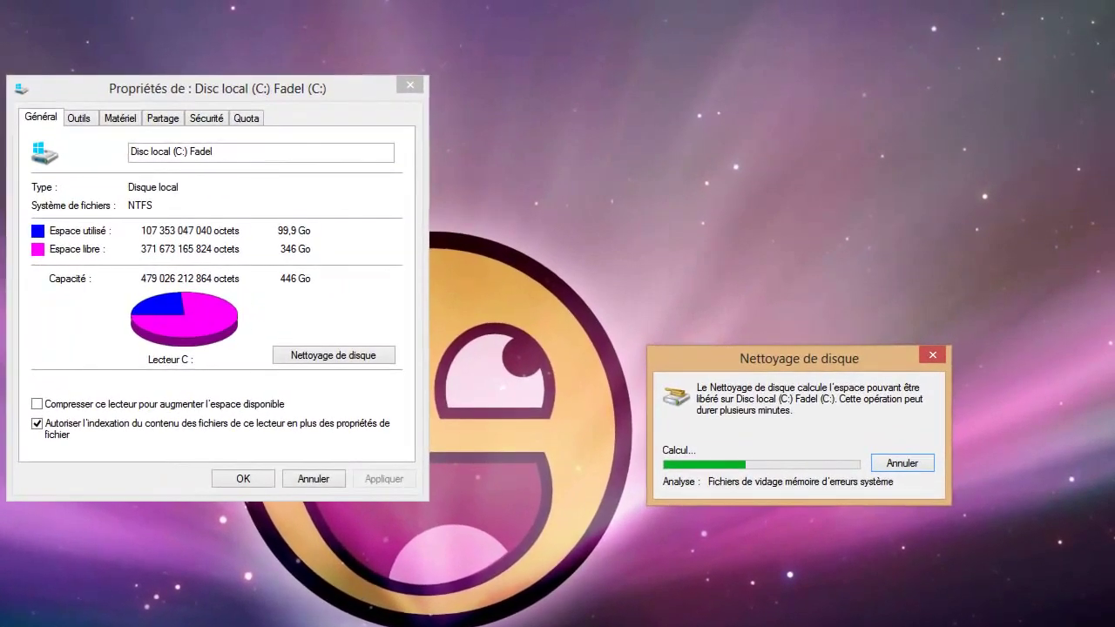
{"action": "left_click", "coordinate": [295, 613]}
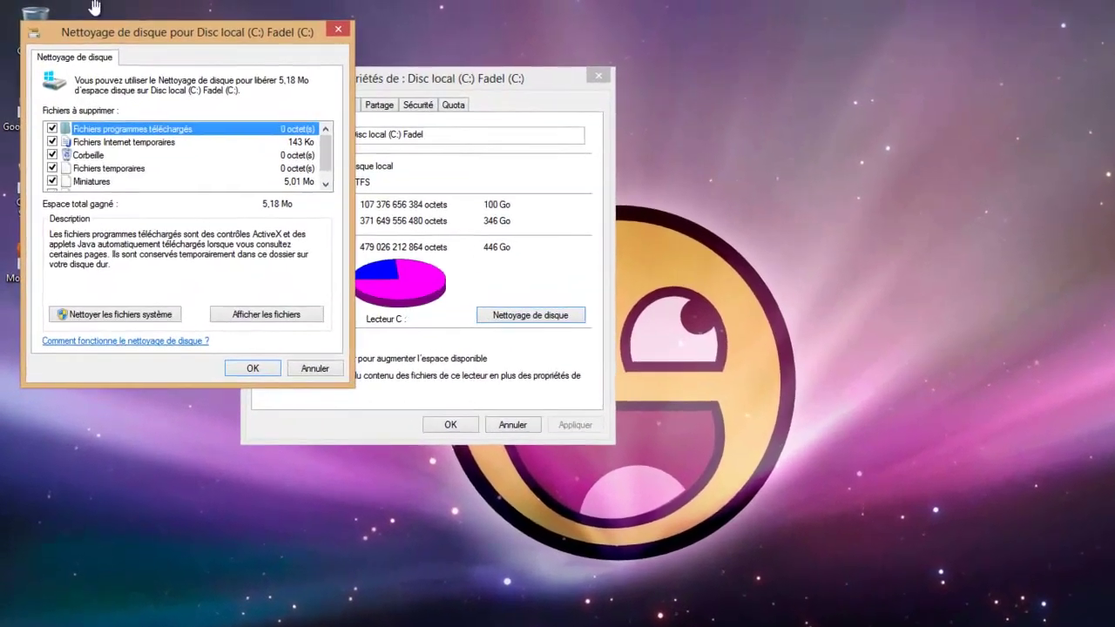
Review the list of files to delete, start the system files cleanup scan, and move its progress window clear of the drive properties.
{"action": "left_click_drag", "start_coordinate": [168, 40], "coordinate": [524, 68]}
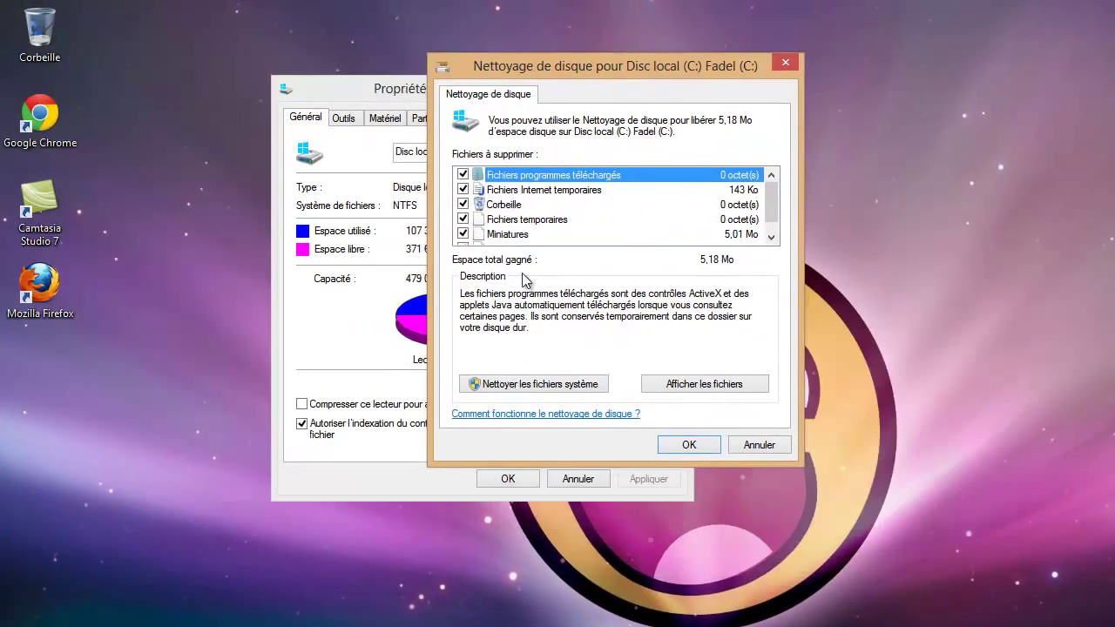
{"action": "scroll", "coordinate": [558, 228], "scroll_direction": "down", "scroll_amount": 1}
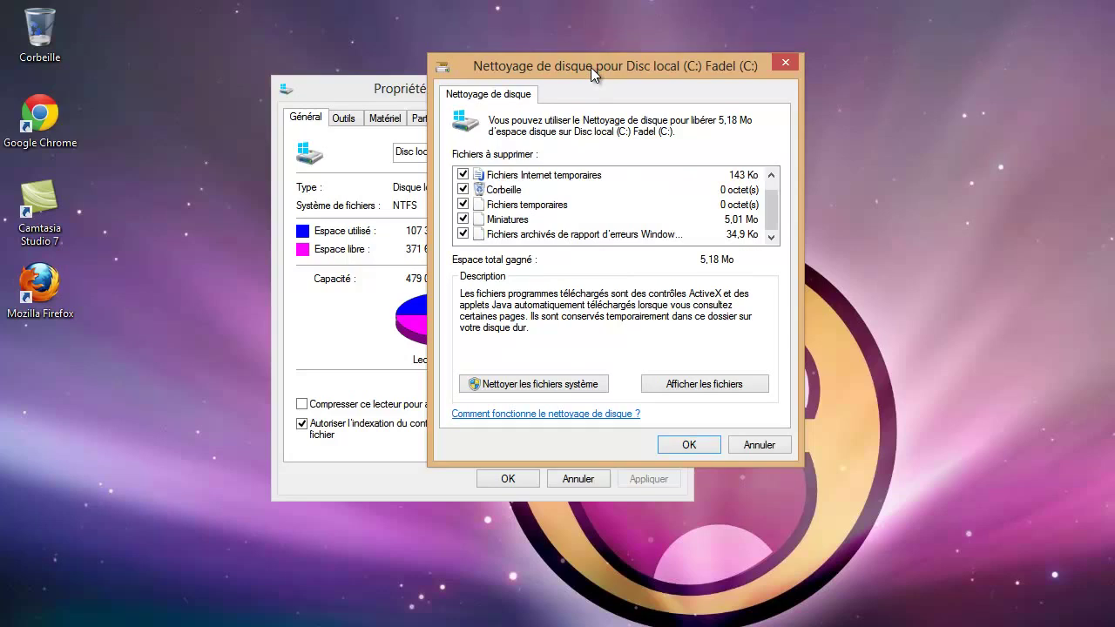
{"action": "scroll", "coordinate": [591, 221], "scroll_direction": "up", "scroll_amount": 1}
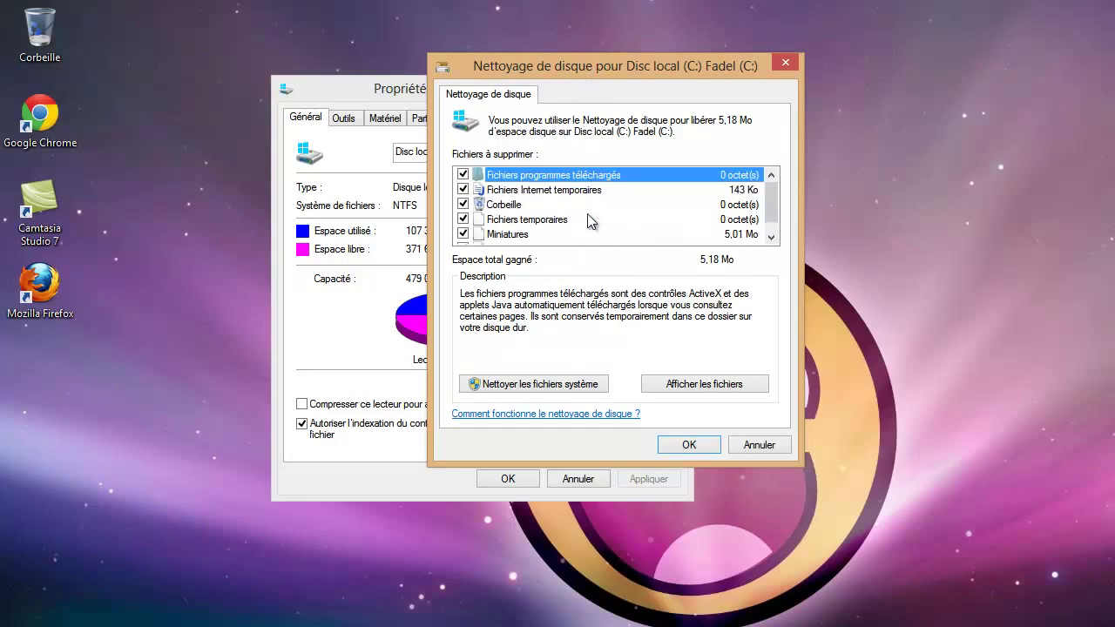
{"action": "left_click", "coordinate": [568, 386]}
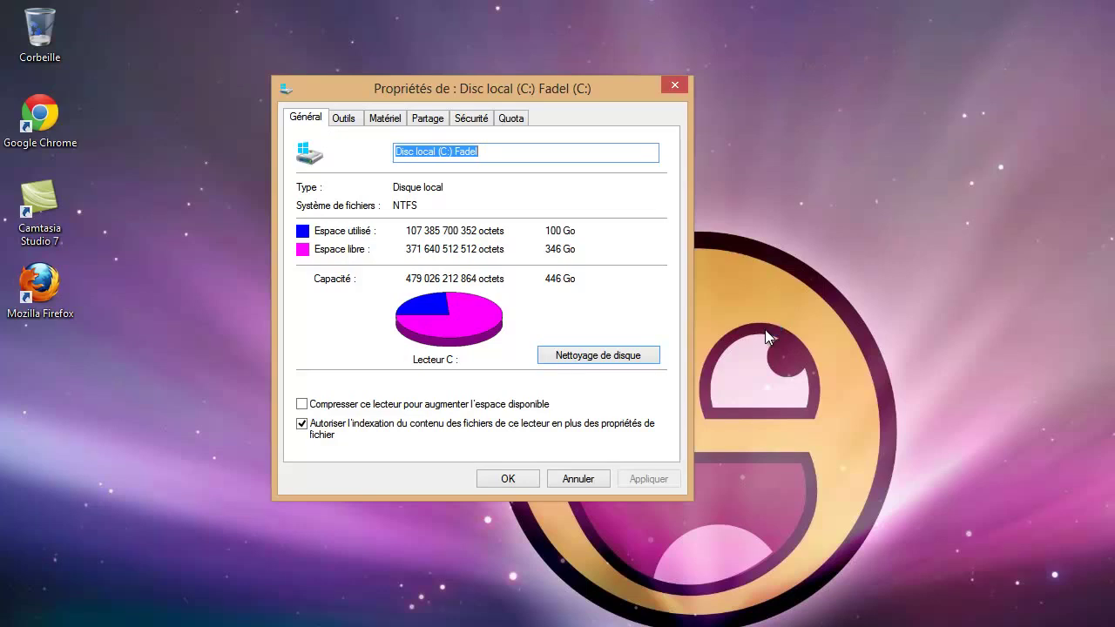
{"action": "left_click", "coordinate": [677, 208]}
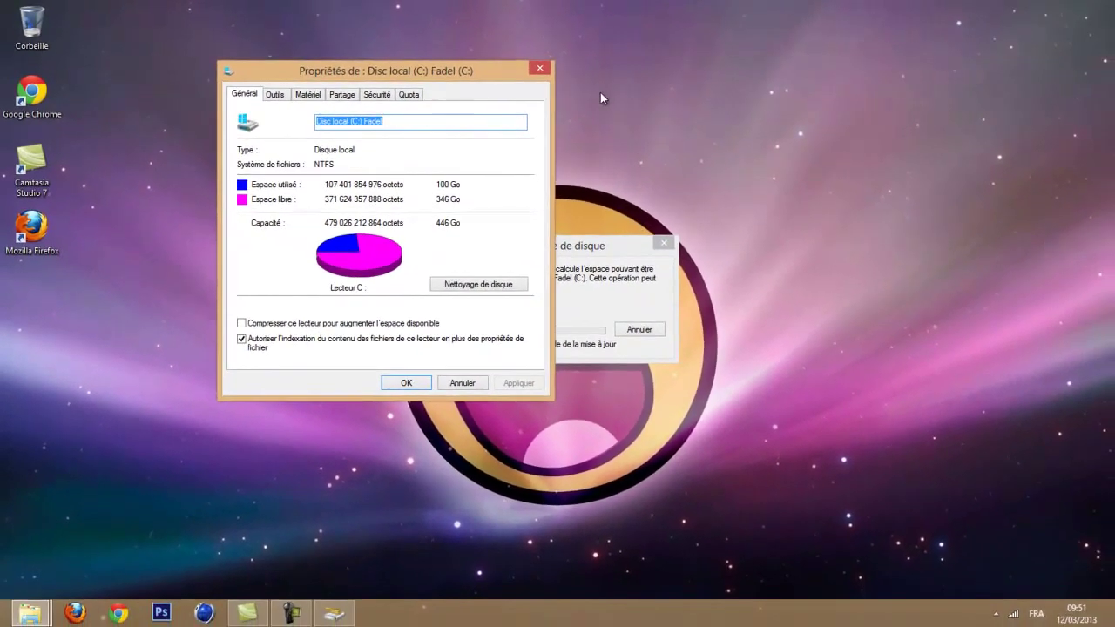
{"action": "left_click_drag", "start_coordinate": [611, 253], "coordinate": [835, 257]}
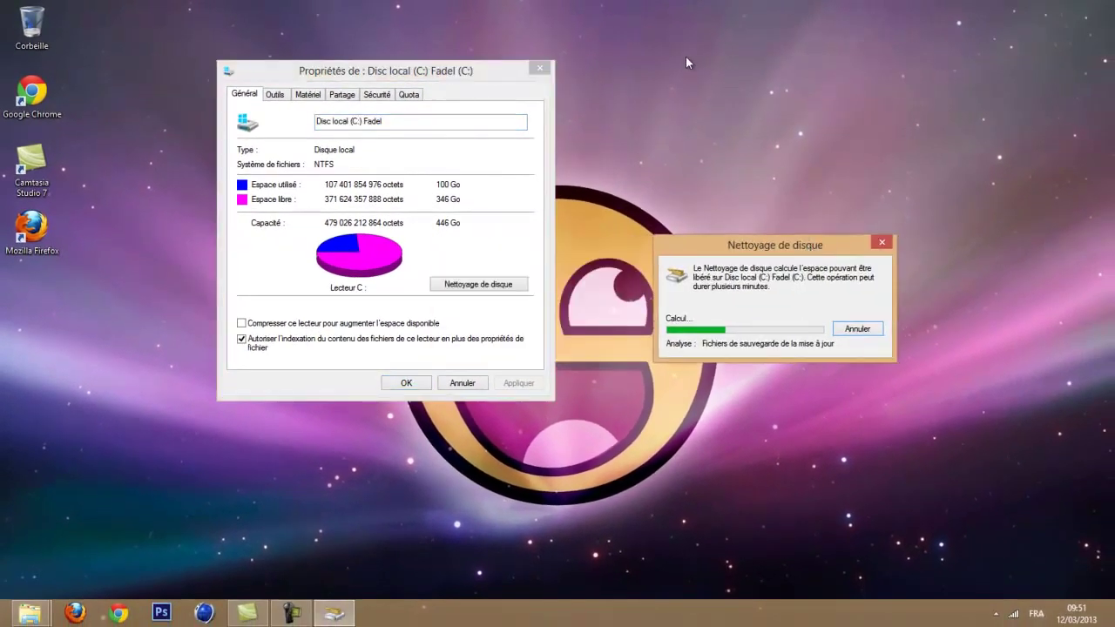
{"action": "left_click", "coordinate": [1027, 419]}
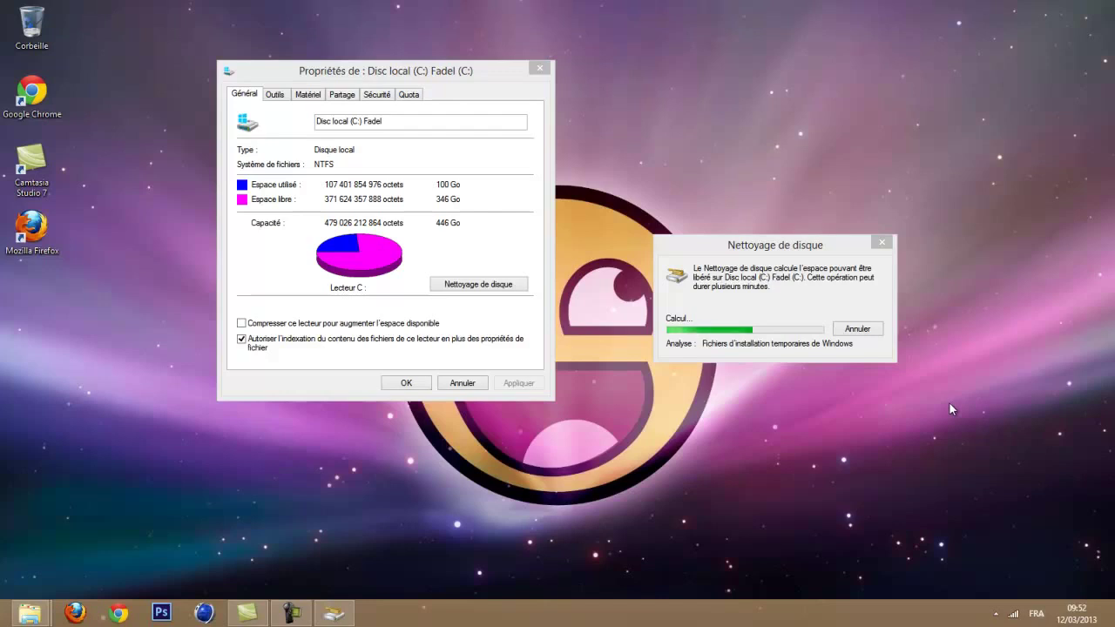
{"action": "left_click", "coordinate": [845, 353]}
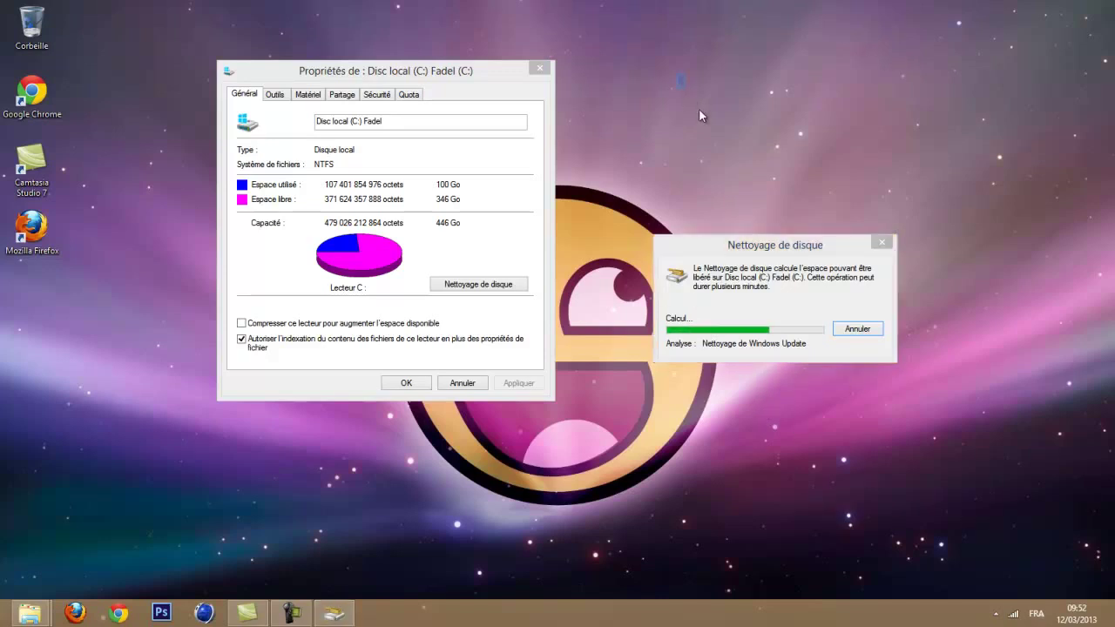
{"action": "left_click_drag", "start_coordinate": [677, 76], "coordinate": [966, 611]}
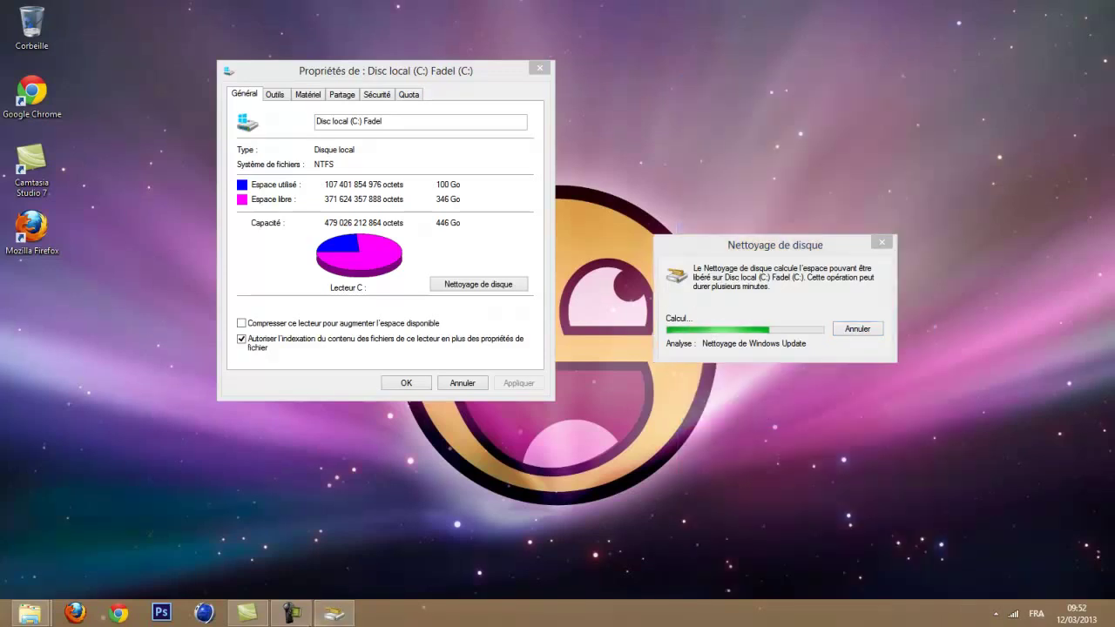
{"action": "left_click", "coordinate": [294, 614]}
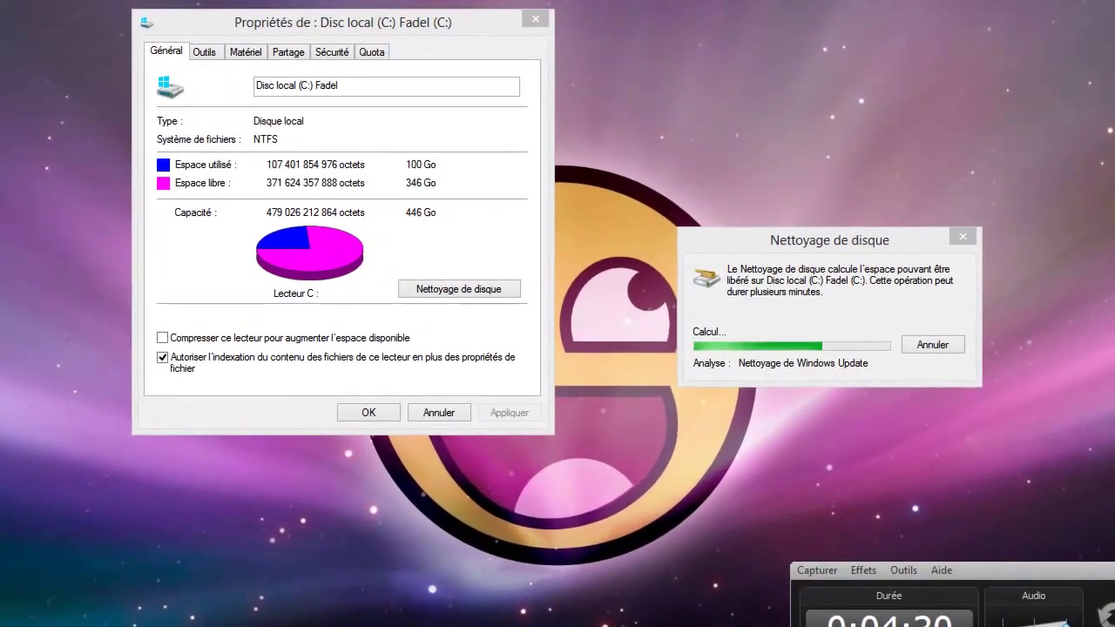
{"action": "left_click", "coordinate": [295, 614]}
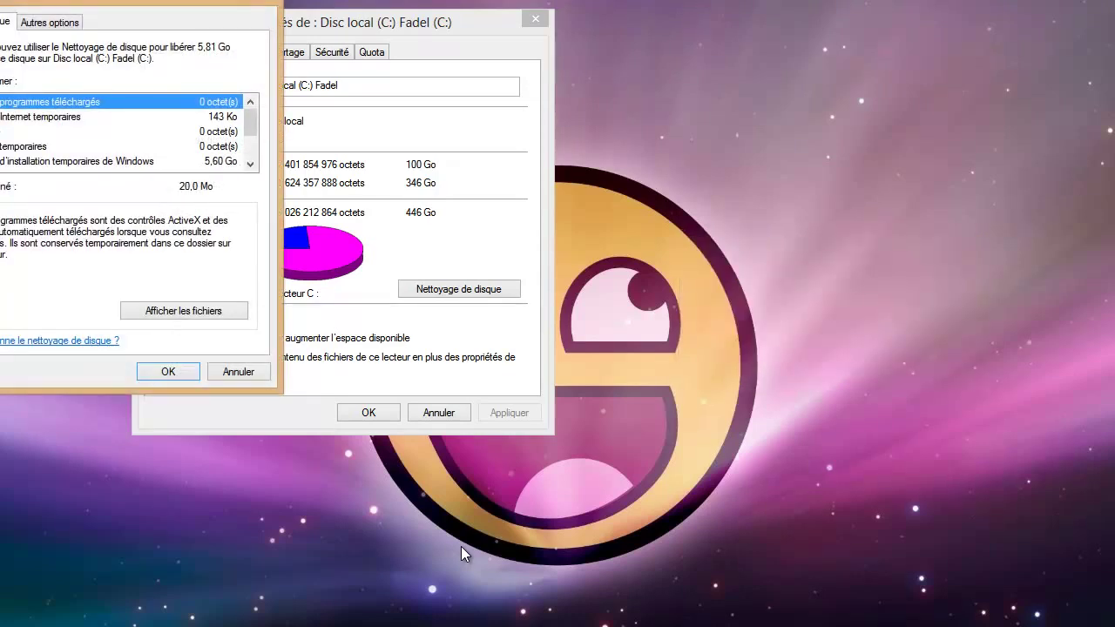
Place the system cleanup window beside the drive properties and examine the file categories offered for deletion.
{"action": "left_click", "coordinate": [396, 375]}
{"action": "left_click", "coordinate": [132, 1]}
{"action": "left_click_drag", "start_coordinate": [133, 1], "coordinate": [841, 78]}
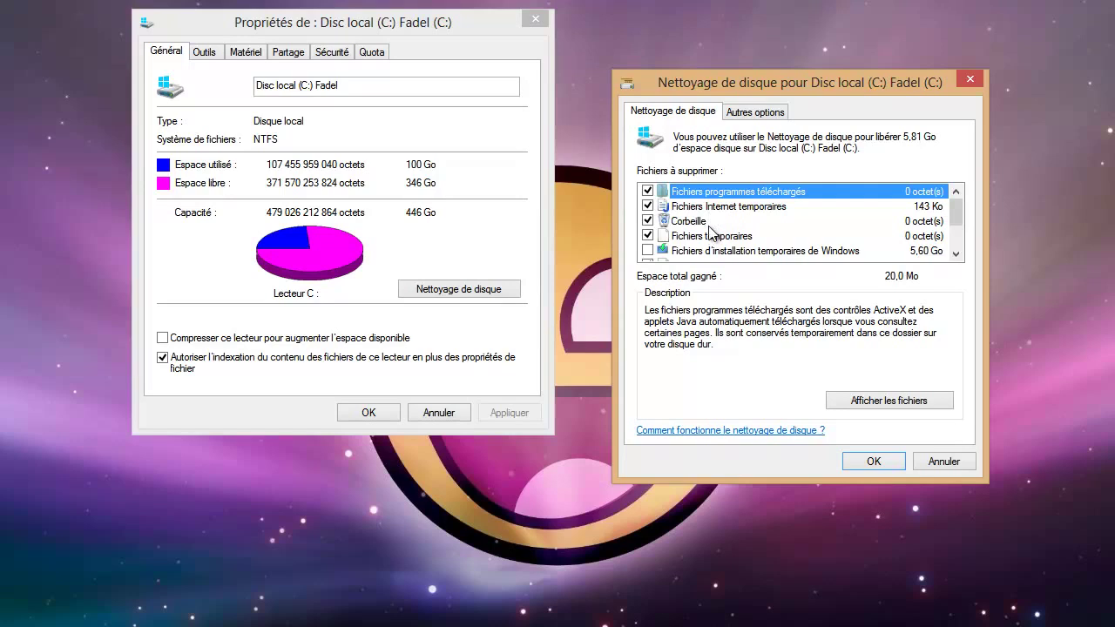
{"action": "scroll", "coordinate": [745, 250], "scroll_direction": "down", "scroll_amount": 2}
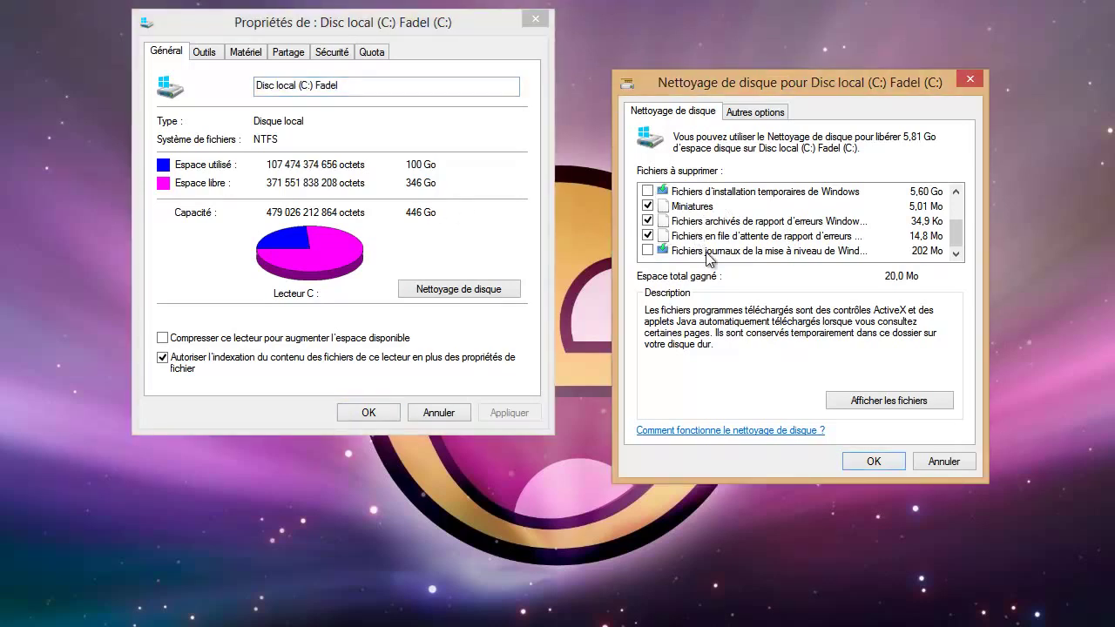
Delete all system restore points and shadow copies on drive C: except the most recent one.
{"action": "left_click", "coordinate": [752, 115]}
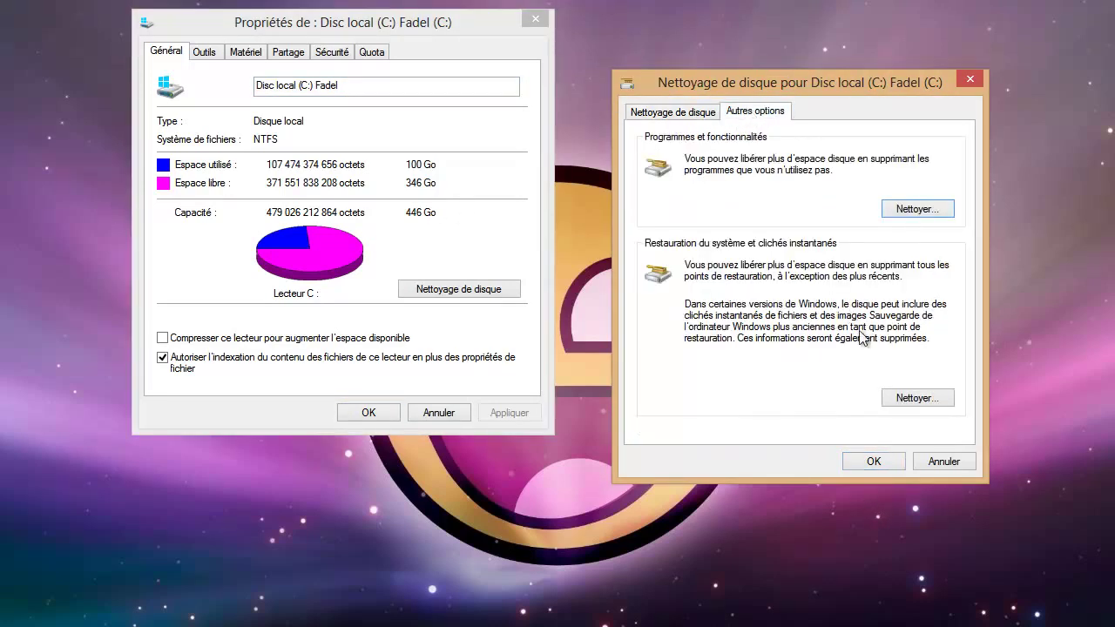
{"action": "left_click", "coordinate": [904, 395]}
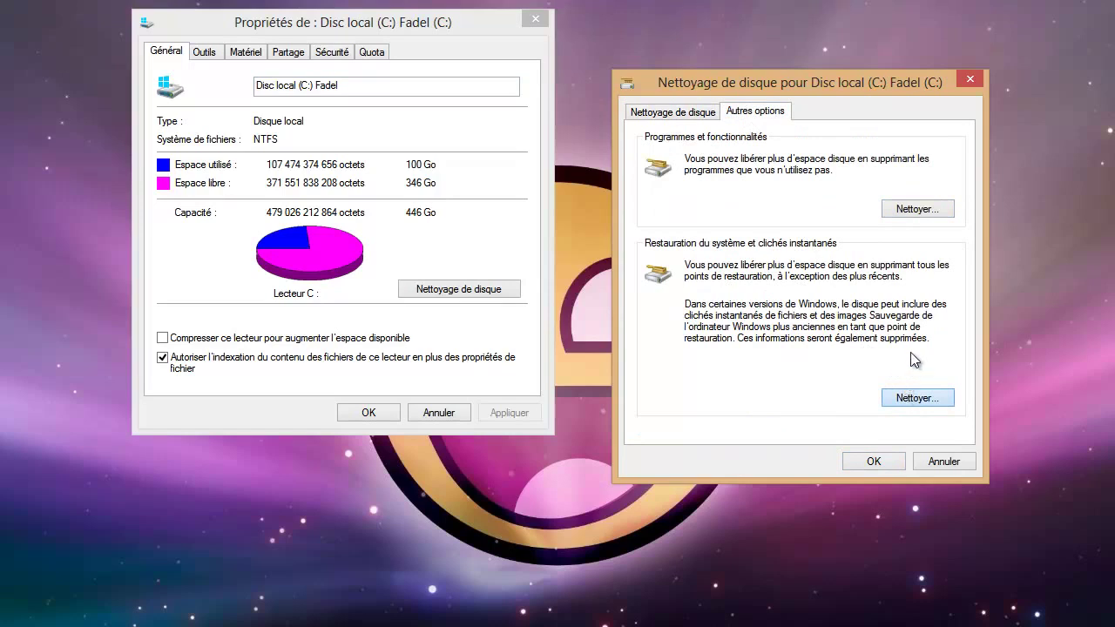
{"action": "left_click", "coordinate": [904, 403]}
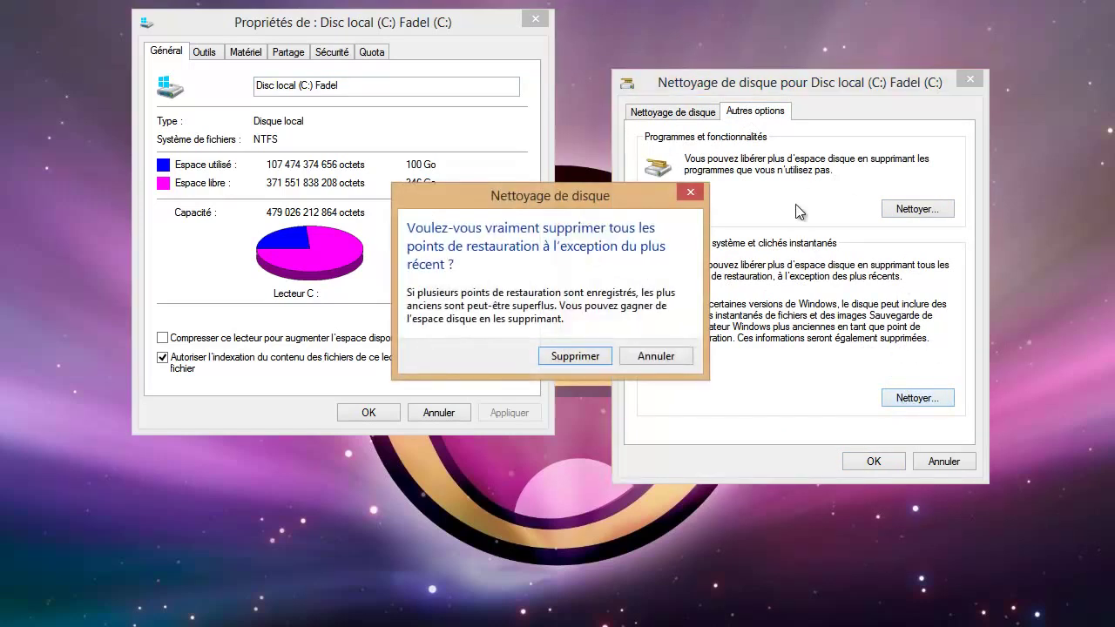
{"action": "left_click", "coordinate": [582, 356]}
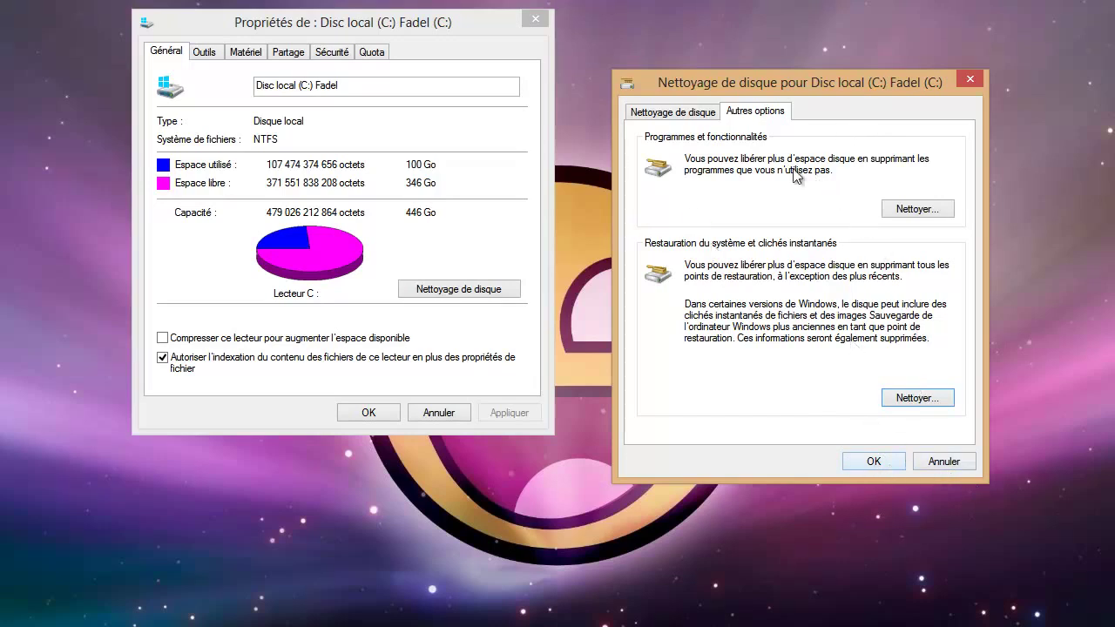
Run the cleanup of the checked file categories, confirm their permanent deletion, and close the properties of drive C:.
{"action": "left_click", "coordinate": [709, 115]}
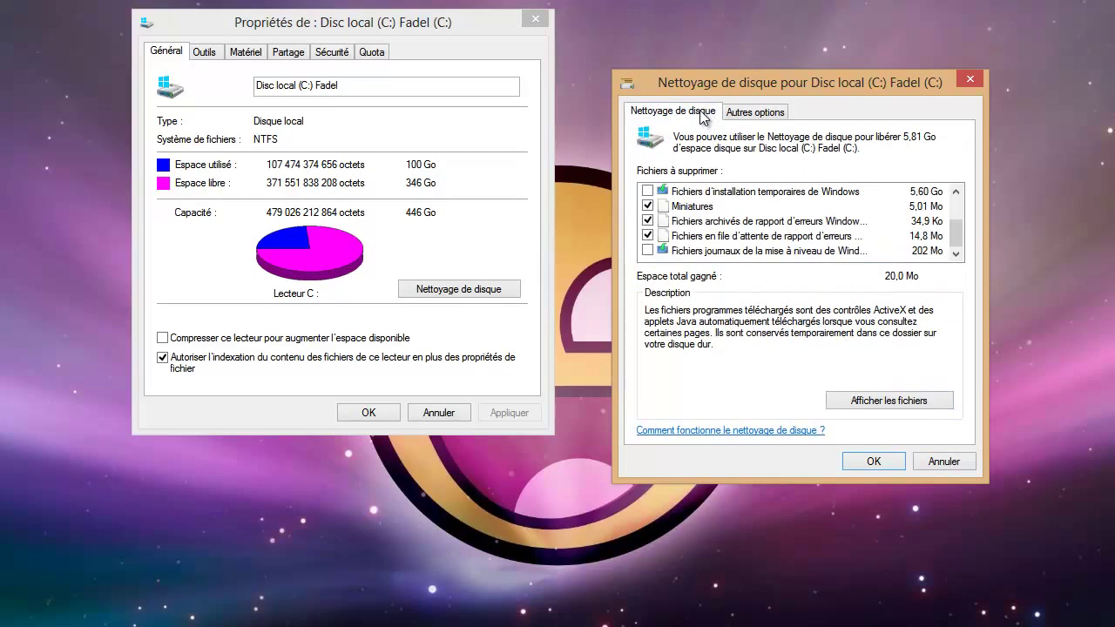
{"action": "left_click", "coordinate": [866, 463]}
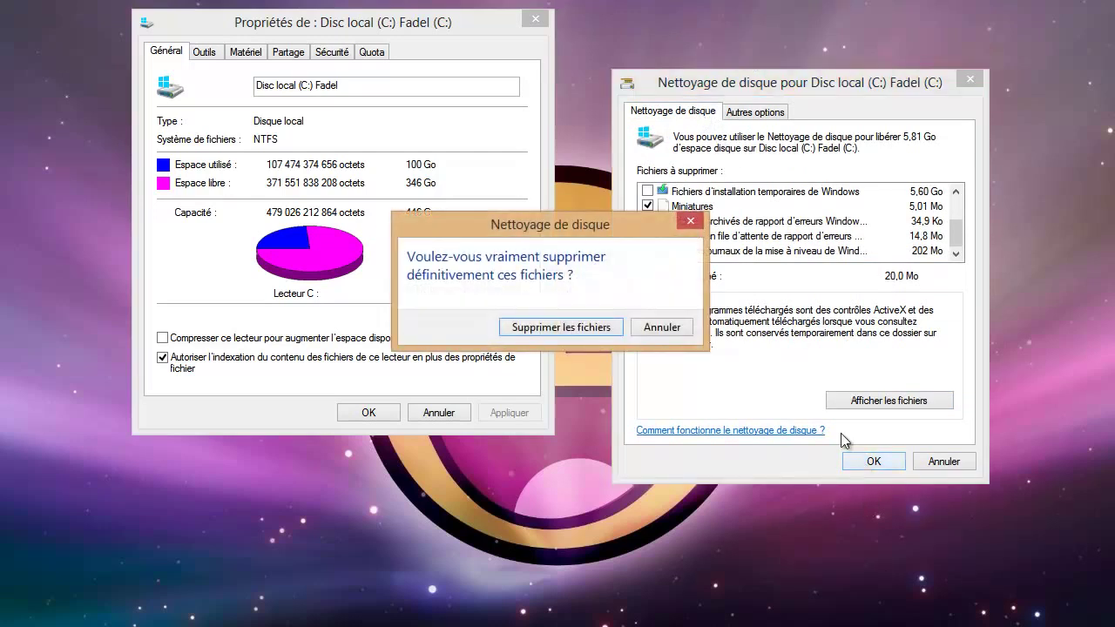
{"action": "left_click", "coordinate": [592, 329]}
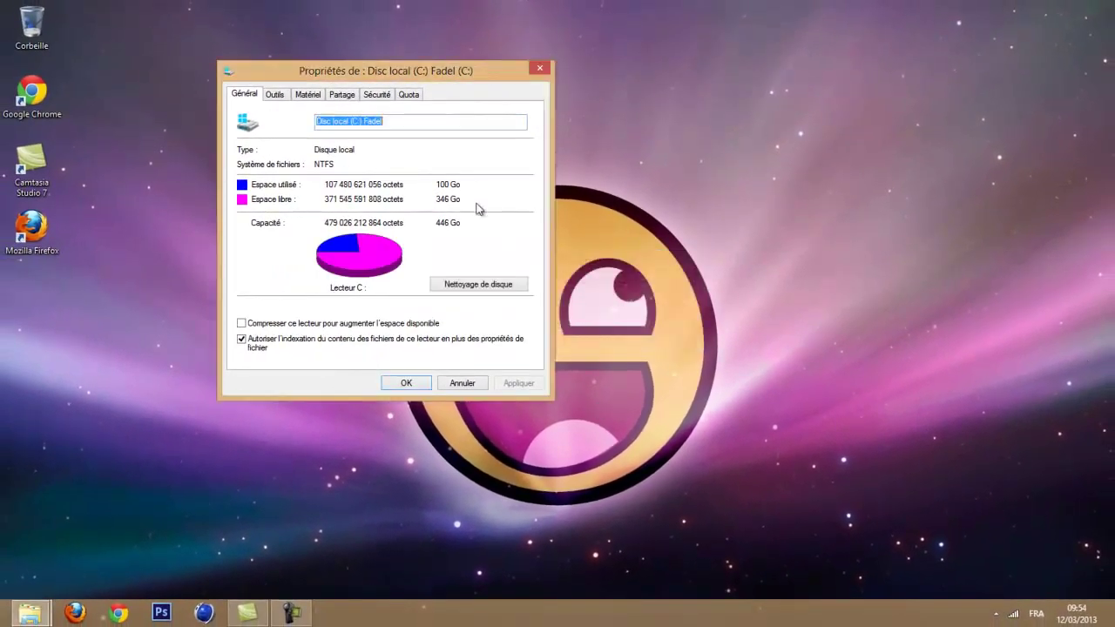
{"action": "left_click", "coordinate": [407, 384]}
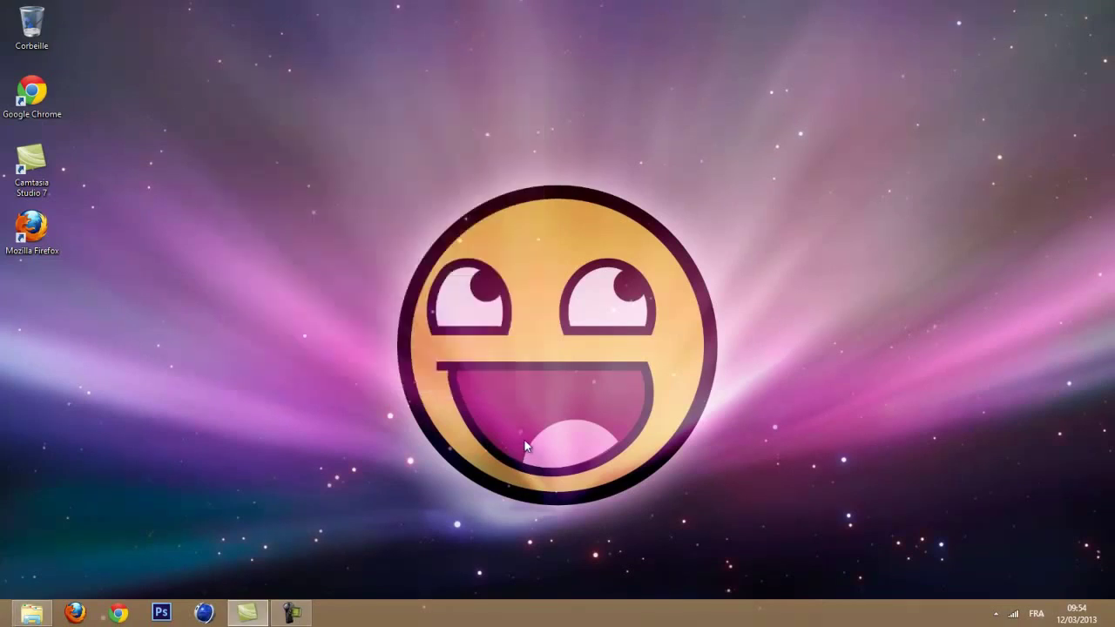
{"action": "left_click_drag", "start_coordinate": [404, 87], "coordinate": [696, 598]}
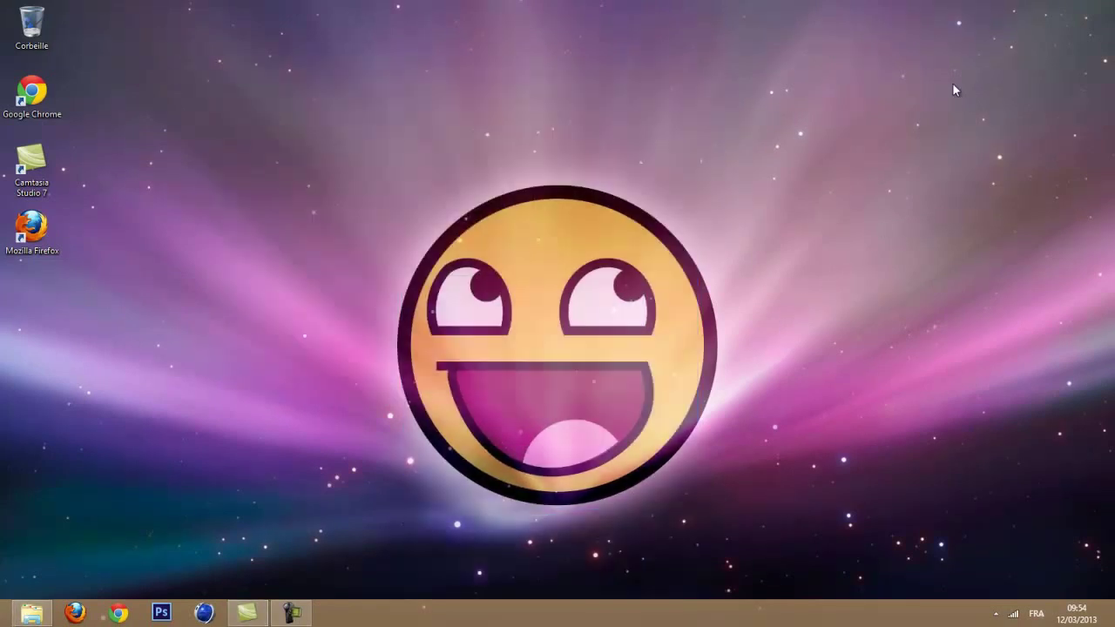
{"action": "left_click_drag", "start_coordinate": [952, 83], "coordinate": [366, 511]}
{"action": "mouse_move", "coordinate": [477, 198]}
{"action": "left_mouse_down"}
{"action": "mouse_move", "coordinate": [551, 220]}
{"action": "mouse_move", "coordinate": [668, 523]}
{"action": "left_mouse_up"}
{"action": "mouse_move", "coordinate": [283, 142]}
{"action": "left_mouse_down"}
{"action": "mouse_move", "coordinate": [704, 211]}
{"action": "mouse_move", "coordinate": [784, 594]}
{"action": "left_mouse_up"}
{"action": "left_click_drag", "start_coordinate": [426, 176], "coordinate": [428, 247]}
{"action": "left_click_drag", "start_coordinate": [382, 145], "coordinate": [726, 508]}
{"action": "left_click", "coordinate": [13, 617]}
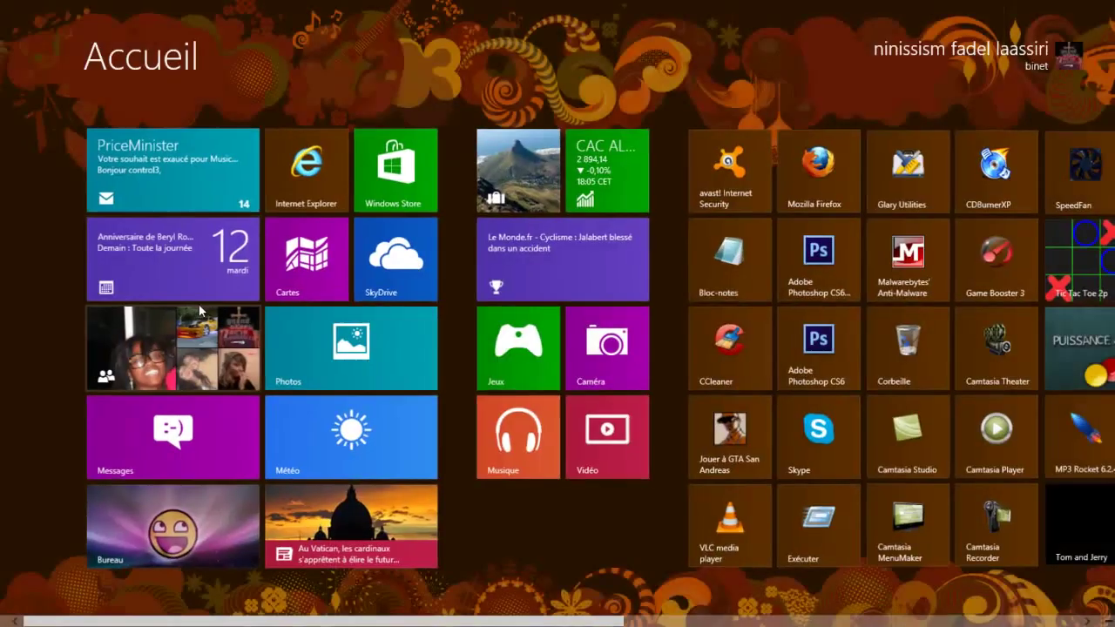
{"action": "scroll", "coordinate": [203, 297], "scroll_direction": "down", "scroll_amount": 3}
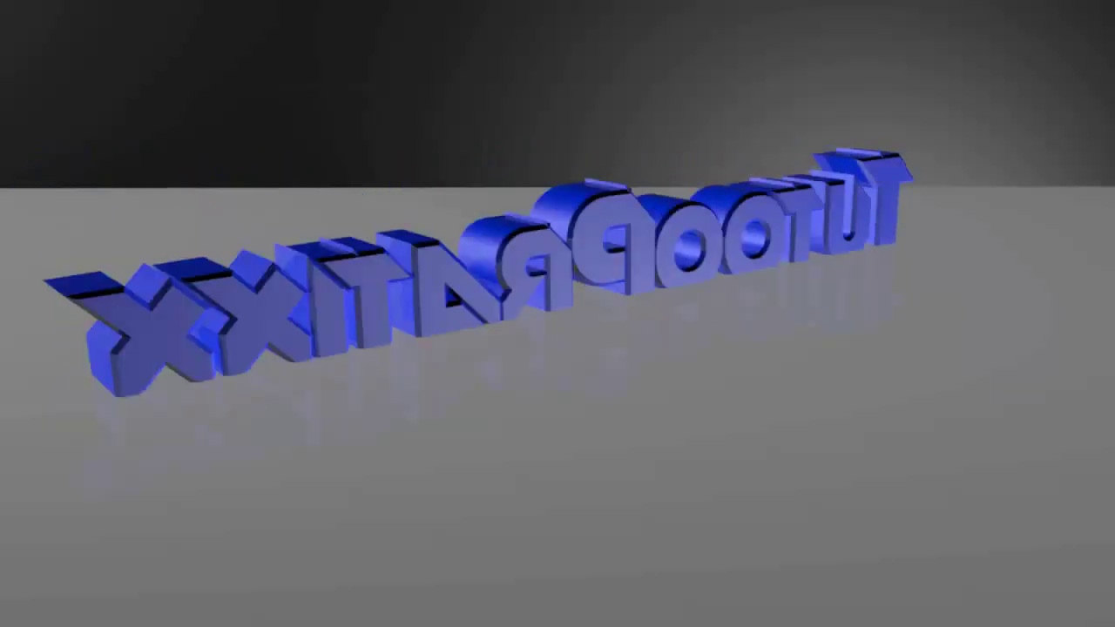